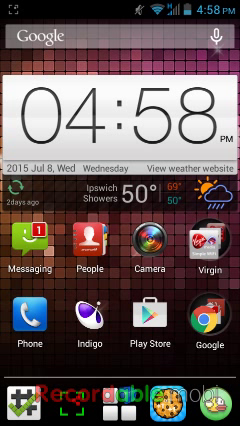
- Launch Root Checker Basic from the dock; it reports root access is not properly installed
left_click(22, 404)
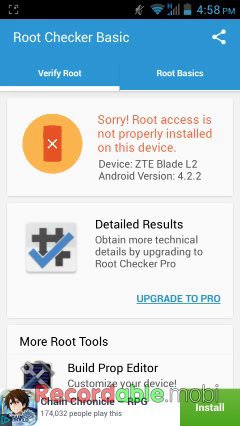
- Launch Framaroot from the app drawer, showing the Boromir, Faramir and Barahir exploits
key("Home")
left_click(120, 402)
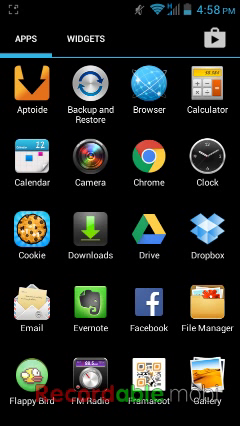
left_click(149, 382)
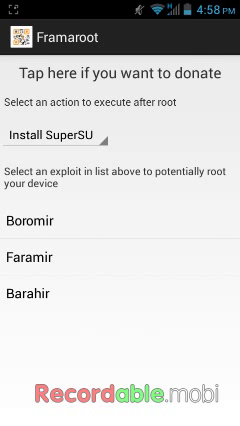
- Go home and open Android Settings from the quick-settings panel
key("Home")
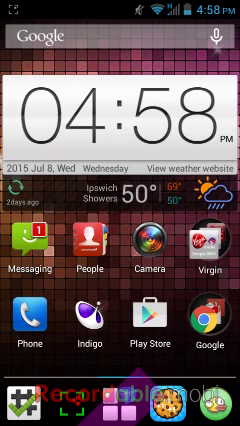
left_click_drag(165, 5, 145, 235)
left_click_drag(232, 8, 125, 218)
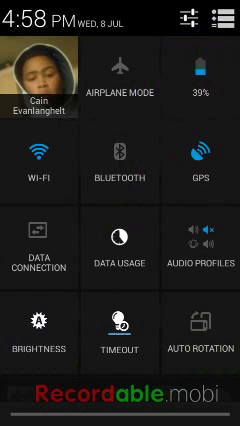
left_click_drag(224, 30, 186, 20)
left_click_drag(228, 12, 160, 185)
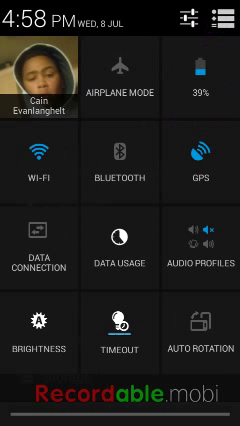
left_click(188, 17)
left_click_drag(165, 320, 185, 40)
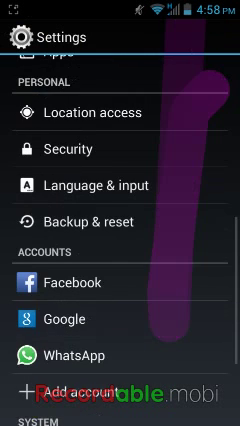
- In Security, confirm Unknown sources is checked, then leave Settings for home
left_click(170, 135)
left_click_drag(190, 380, 212, 150)
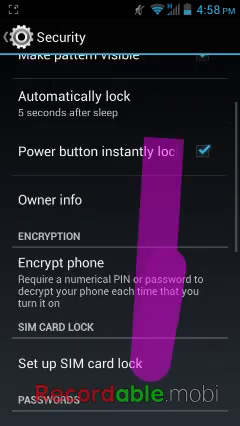
left_click_drag(160, 330, 185, 180)
left_click_drag(160, 350, 230, 125)
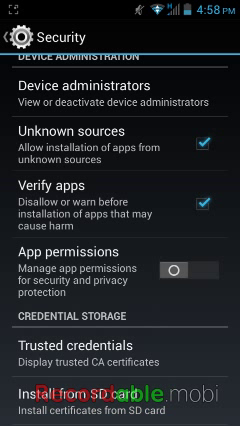
left_click_drag(228, 120, 150, 400)
left_click_drag(235, 160, 180, 400)
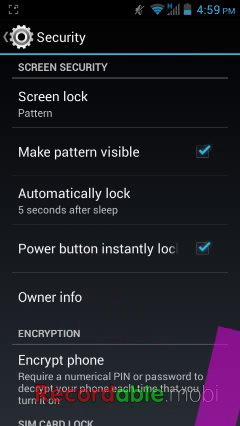
key("Escape")
key("Escape")
- Relaunch Framaroot from the app drawer, keeping Install SuperSU as the post-root action
left_click_drag(80, 390, 200, 260)
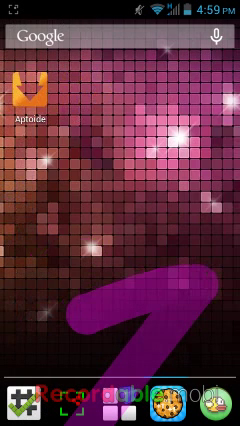
left_click_drag(210, 240, 60, 300)
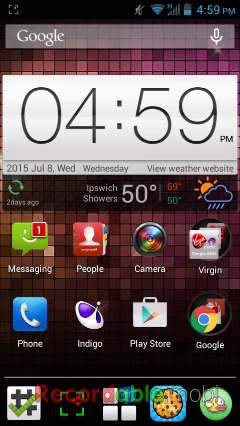
left_click(120, 405)
left_click(150, 395)
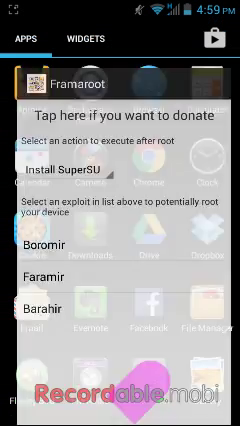
left_click(65, 135)
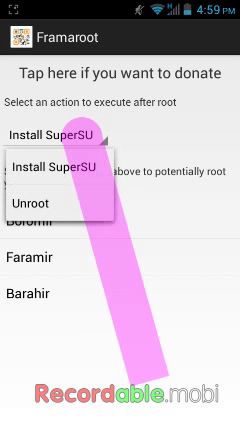
left_click(80, 166)
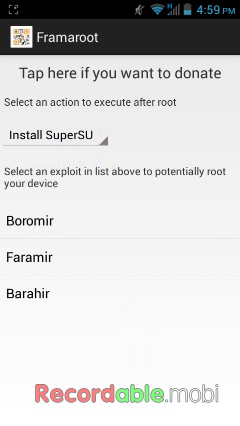
- Dismiss the failed Boromir exploit, then root successfully with the Barahir exploit
left_click(160, 213)
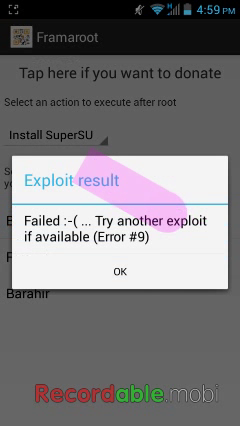
left_click(172, 272)
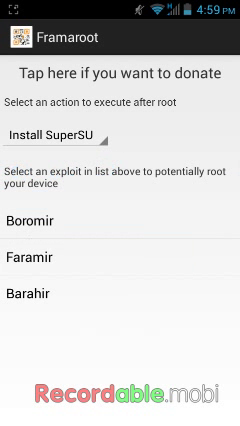
left_click(165, 290)
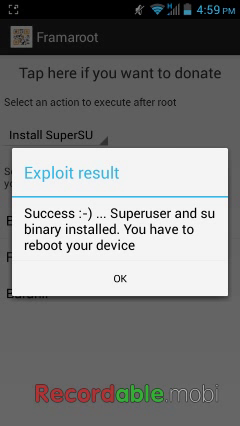
left_click(176, 270)
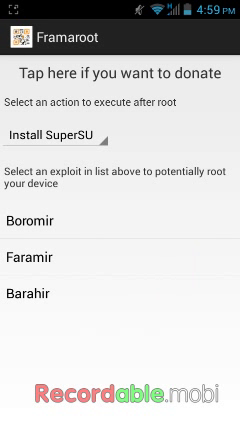
- Briefly open Root Checker Basic, then clear it from the recent apps list
key("Home")
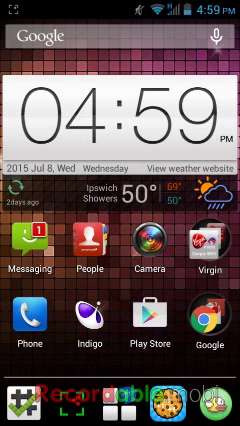
left_click(22, 404)
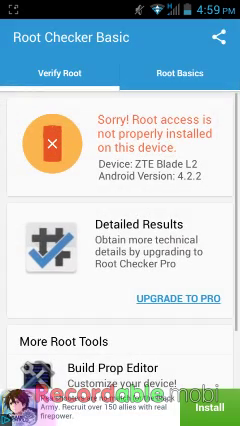
key("Home")
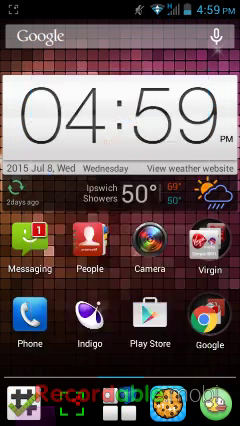
key("alt+Tab")
left_click_drag(160, 370, 235, 370)
key("Home")
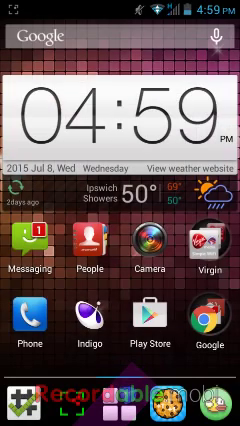
- Reopen Root Checker Basic, verify root as properly installed, then open the app list
left_click(22, 404)
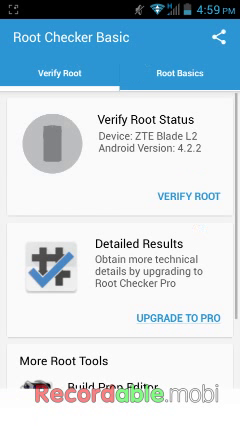
left_click(195, 196)
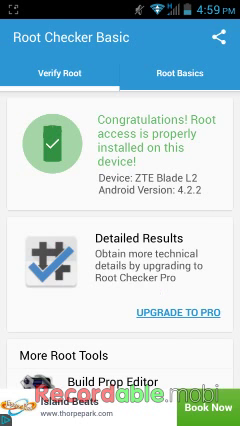
key("Home")
left_click(120, 402)
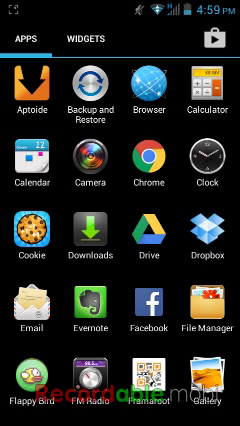
- Glance at the notifications and browse the home screen pages
left_click_drag(165, 10, 100, 415)
left_click_drag(150, 400, 160, 100)
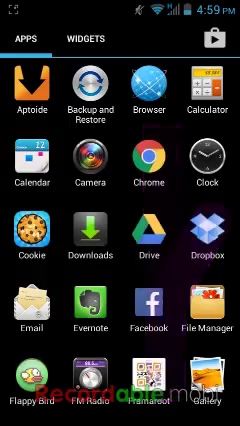
key("Home")
left_click_drag(180, 300, 40, 300)
left_click_drag(60, 300, 220, 180)
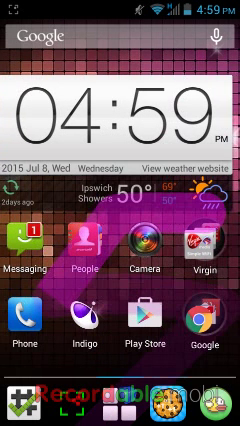
left_click_drag(215, 230, 160, 415)
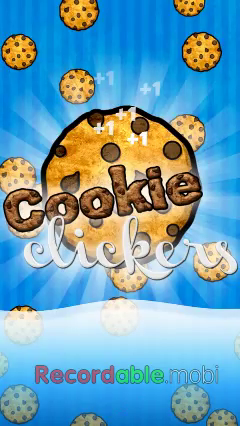
key("Home")
- Launch Game Hacker, accept its update with Right Now, then hide the dialog
left_click(120, 402)
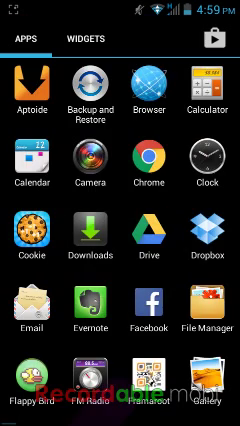
mouse_move(220, 240)
left_mouse_down()
mouse_move(60, 240)
mouse_move(220, 235)
left_mouse_up()
left_click_drag(180, 205, 45, 240)
left_click(37, 84)
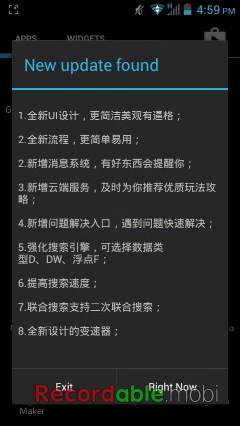
left_click(168, 386)
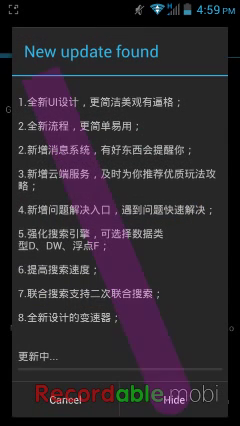
left_click(174, 398)
key("Home")
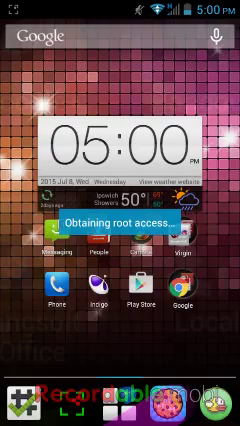
- Start Cookie Clickers, return home and pull down the notification shade
left_click(165, 403)
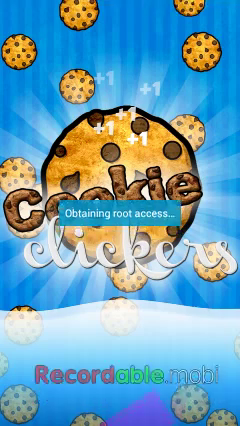
key("Home")
left_click_drag(200, 5, 55, 415)
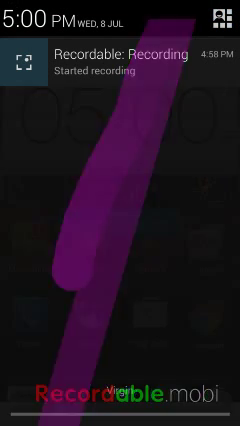